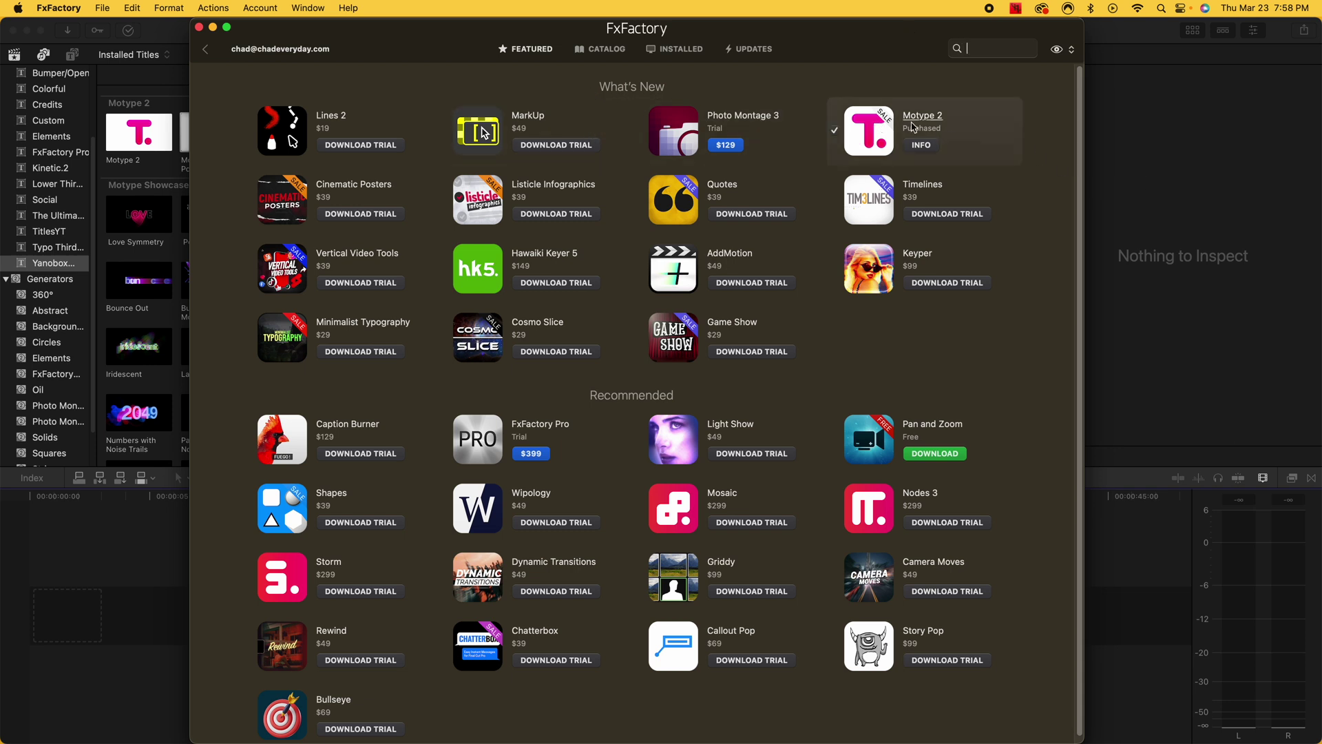
Browse the FxFactory product catalog, then switch to the list of installed products
{"action": "scroll", "coordinate": [816, 186], "scroll_direction": "down", "scroll_amount": 1}
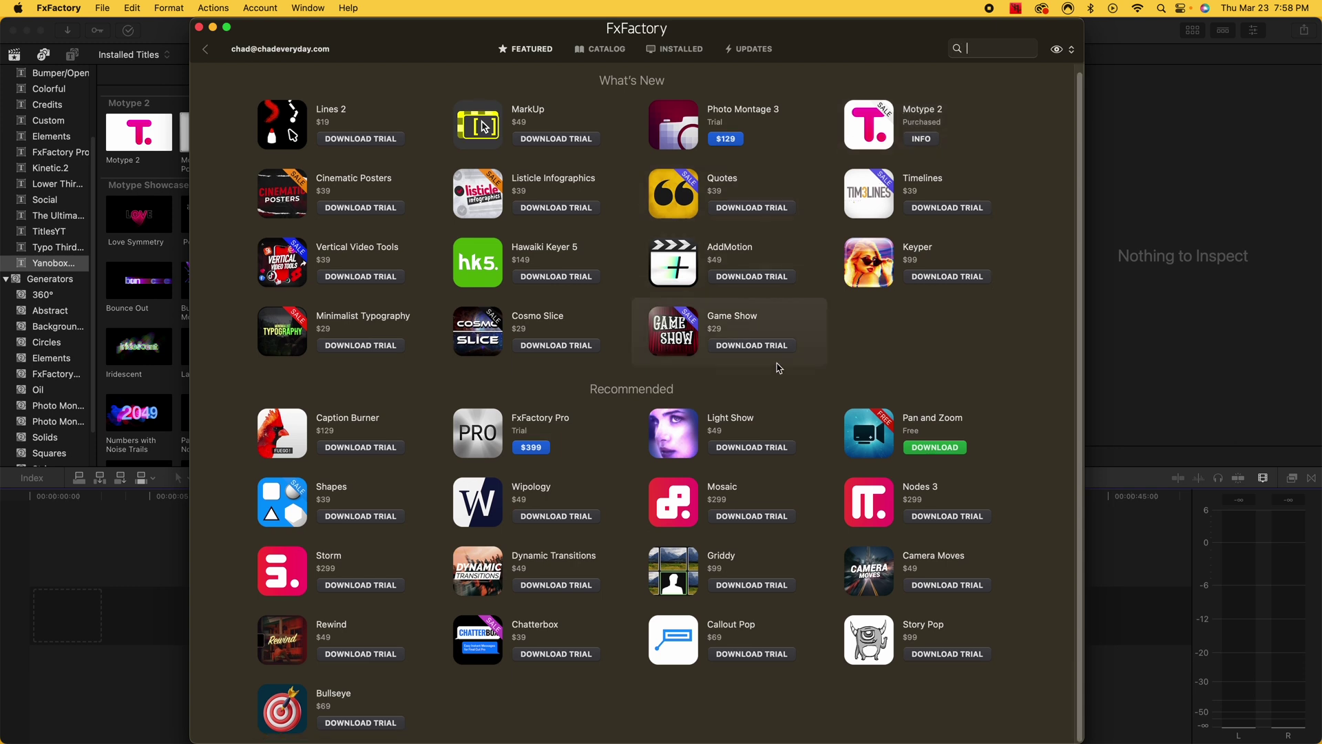
{"action": "left_click", "coordinate": [602, 49]}
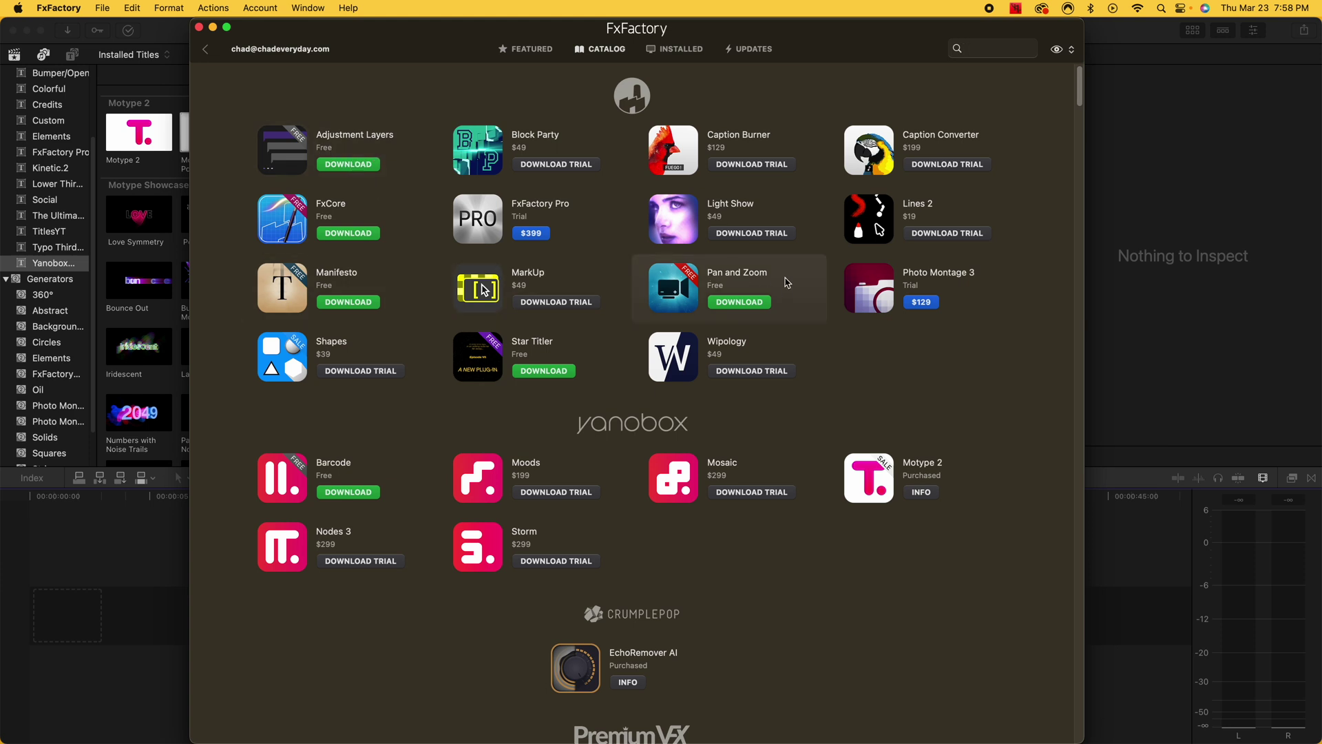
{"action": "scroll", "coordinate": [773, 301], "scroll_direction": "down", "scroll_amount": 10}
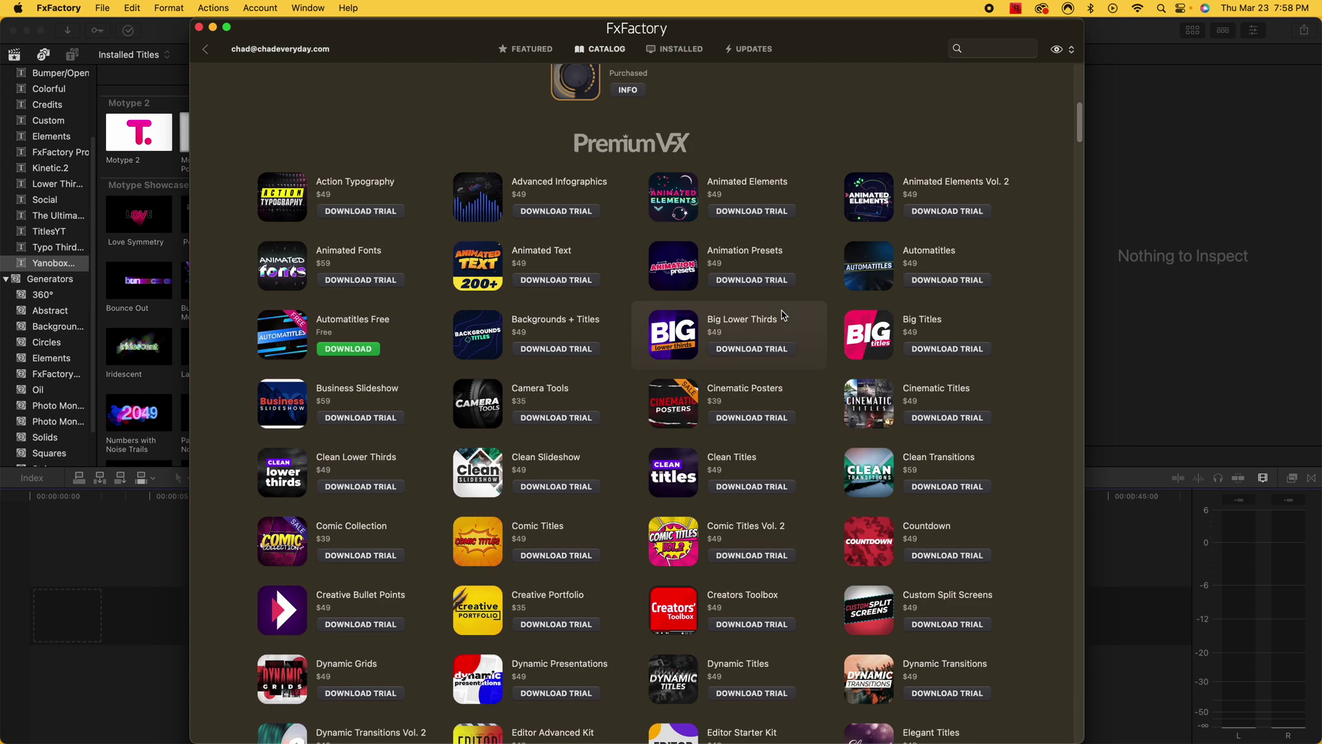
{"action": "scroll", "coordinate": [784, 316], "scroll_direction": "up", "scroll_amount": 10}
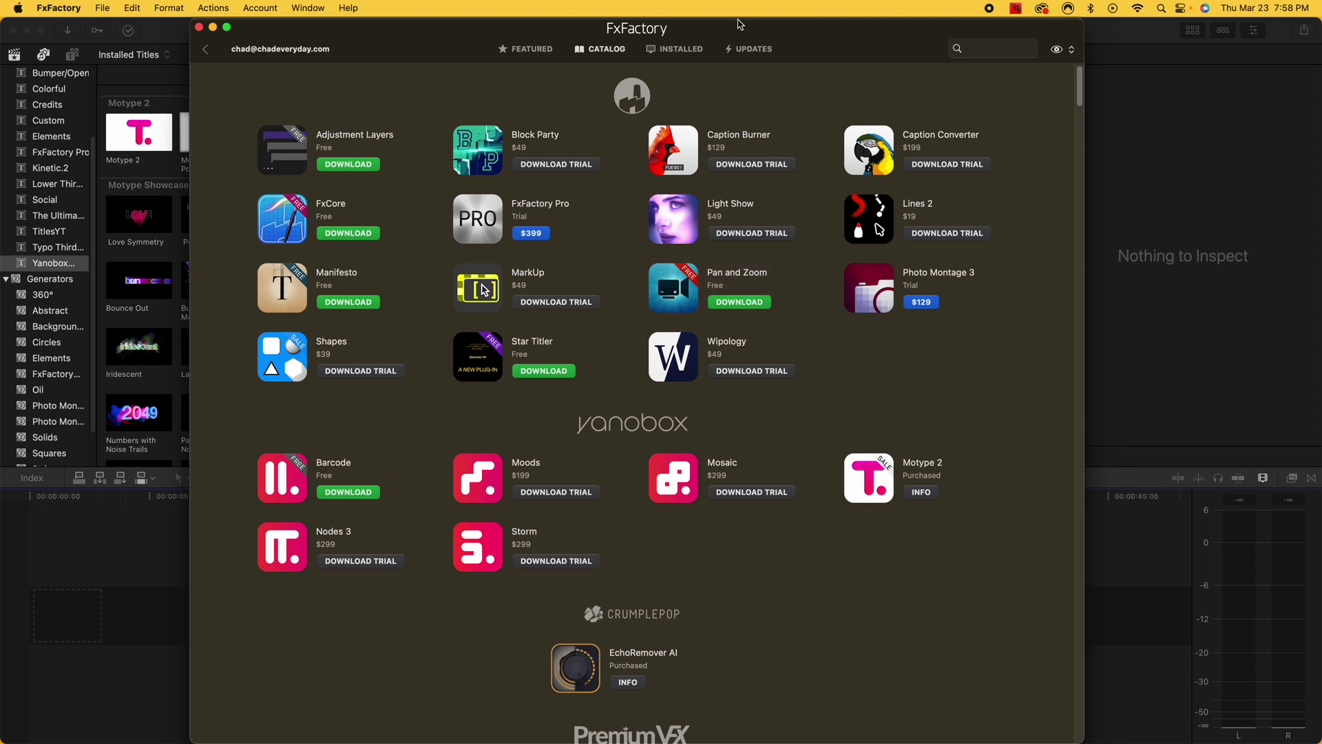
{"action": "left_click", "coordinate": [675, 49]}
Close the FxFactory store window and return the playhead to the timeline start
{"action": "left_click", "coordinate": [199, 28]}
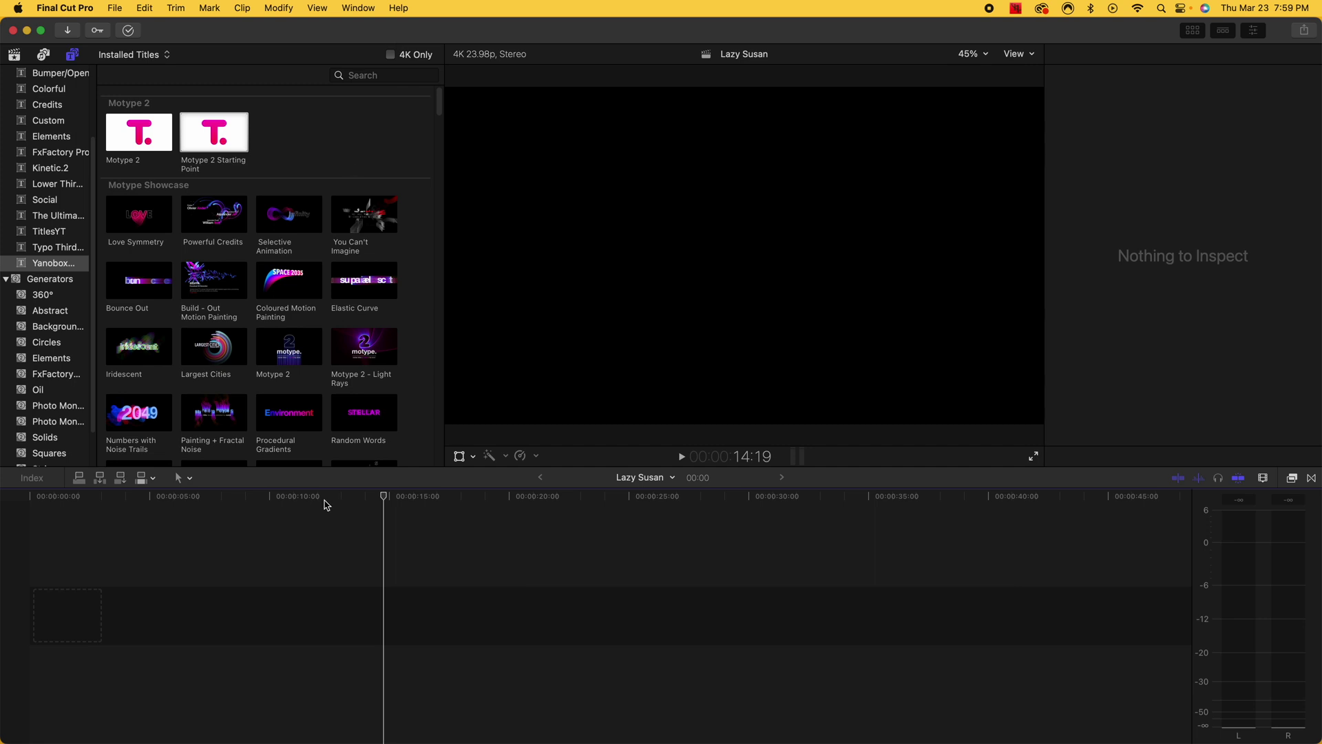
{"action": "left_click", "coordinate": [205, 496]}
{"action": "key", "text": "Home"}
Find Motype 2 Starting Point in the Titles browser, place it on the timeline, and select it
{"action": "scroll", "coordinate": [25, 143], "scroll_direction": "up", "scroll_amount": 3}
{"action": "scroll", "coordinate": [422, 168], "scroll_direction": "down", "scroll_amount": 10}
{"action": "scroll", "coordinate": [424, 171], "scroll_direction": "down", "scroll_amount": 20}
{"action": "scroll", "coordinate": [422, 193], "scroll_direction": "down", "scroll_amount": 9}
{"action": "scroll", "coordinate": [420, 219], "scroll_direction": "down", "scroll_amount": 15}
{"action": "scroll", "coordinate": [435, 228], "scroll_direction": "down", "scroll_amount": 10}
{"action": "left_click", "coordinate": [210, 142]}
{"action": "left_click_drag", "start_coordinate": [210, 142], "coordinate": [137, 631]}
{"action": "left_click", "coordinate": [88, 523]}
{"action": "left_click", "coordinate": [87, 610]}
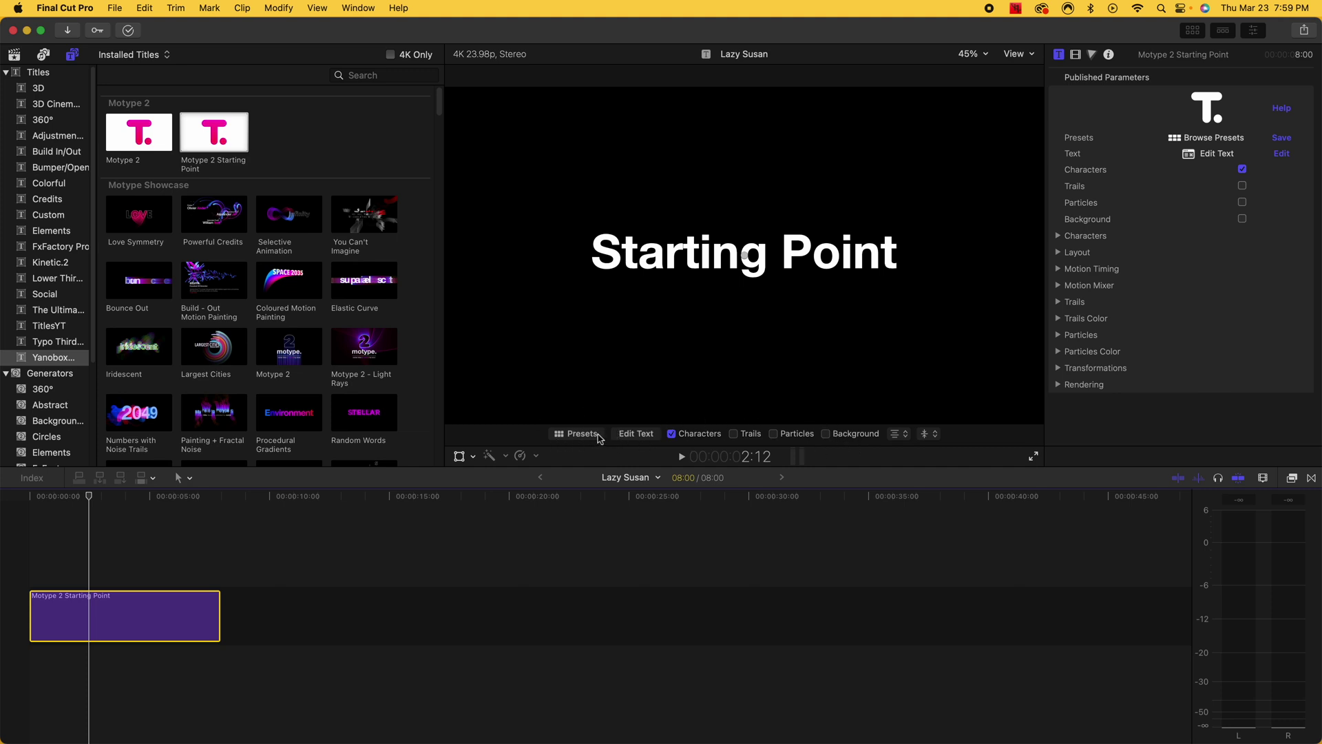
Open the Motype 2 presets browser and try a 'title' search before clearing it
{"action": "left_click", "coordinate": [575, 434]}
{"action": "left_click_drag", "start_coordinate": [686, 76], "coordinate": [608, 105]}
{"action": "type", "text": "title"}
{"action": "left_click", "coordinate": [352, 540]}
{"action": "scroll", "coordinate": [515, 358], "scroll_direction": "down", "scroll_amount": 10}
{"action": "scroll", "coordinate": [513, 355], "scroll_direction": "down", "scroll_amount": 2}
{"action": "scroll", "coordinate": [430, 341], "scroll_direction": "up", "scroll_amount": 15}
Jump to the Paragraphs section and apply the Convergence 1 preset to the title
{"action": "left_click", "coordinate": [419, 543]}
{"action": "left_click", "coordinate": [413, 665]}
{"action": "scroll", "coordinate": [559, 435], "scroll_direction": "down", "scroll_amount": 4}
{"action": "scroll", "coordinate": [574, 422], "scroll_direction": "down", "scroll_amount": 3}
{"action": "scroll", "coordinate": [567, 416], "scroll_direction": "down", "scroll_amount": 3}
{"action": "scroll", "coordinate": [564, 411], "scroll_direction": "down", "scroll_amount": 2}
{"action": "scroll", "coordinate": [561, 403], "scroll_direction": "down", "scroll_amount": 3}
{"action": "scroll", "coordinate": [561, 402], "scroll_direction": "up", "scroll_amount": 3}
{"action": "scroll", "coordinate": [567, 404], "scroll_direction": "up", "scroll_amount": 1}
{"action": "left_click", "coordinate": [706, 216]}
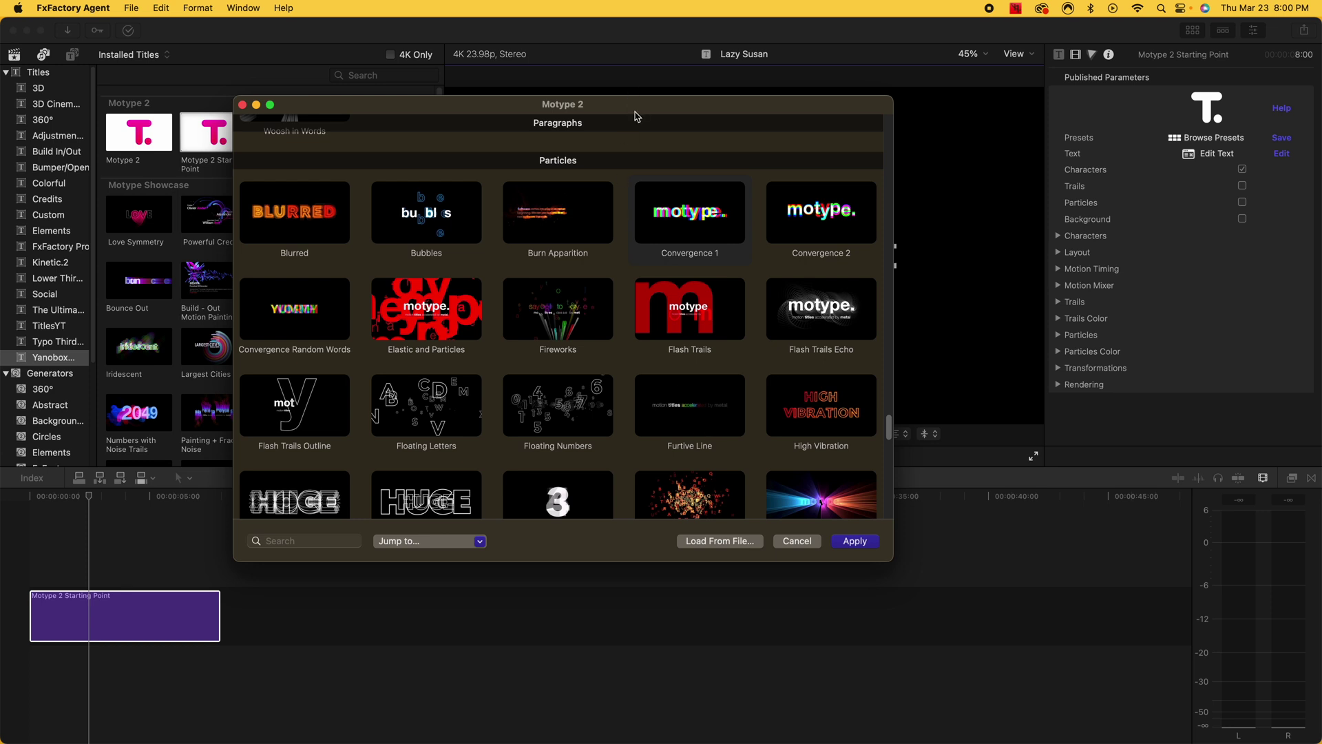
{"action": "left_click", "coordinate": [855, 541]}
Replace the title text 'motype' with '1990s', keeping the current font
{"action": "mouse_move", "coordinate": [98, 496]}
{"action": "left_mouse_down"}
{"action": "mouse_move", "coordinate": [190, 494]}
{"action": "mouse_move", "coordinate": [21, 496]}
{"action": "mouse_move", "coordinate": [104, 496]}
{"action": "left_mouse_up"}
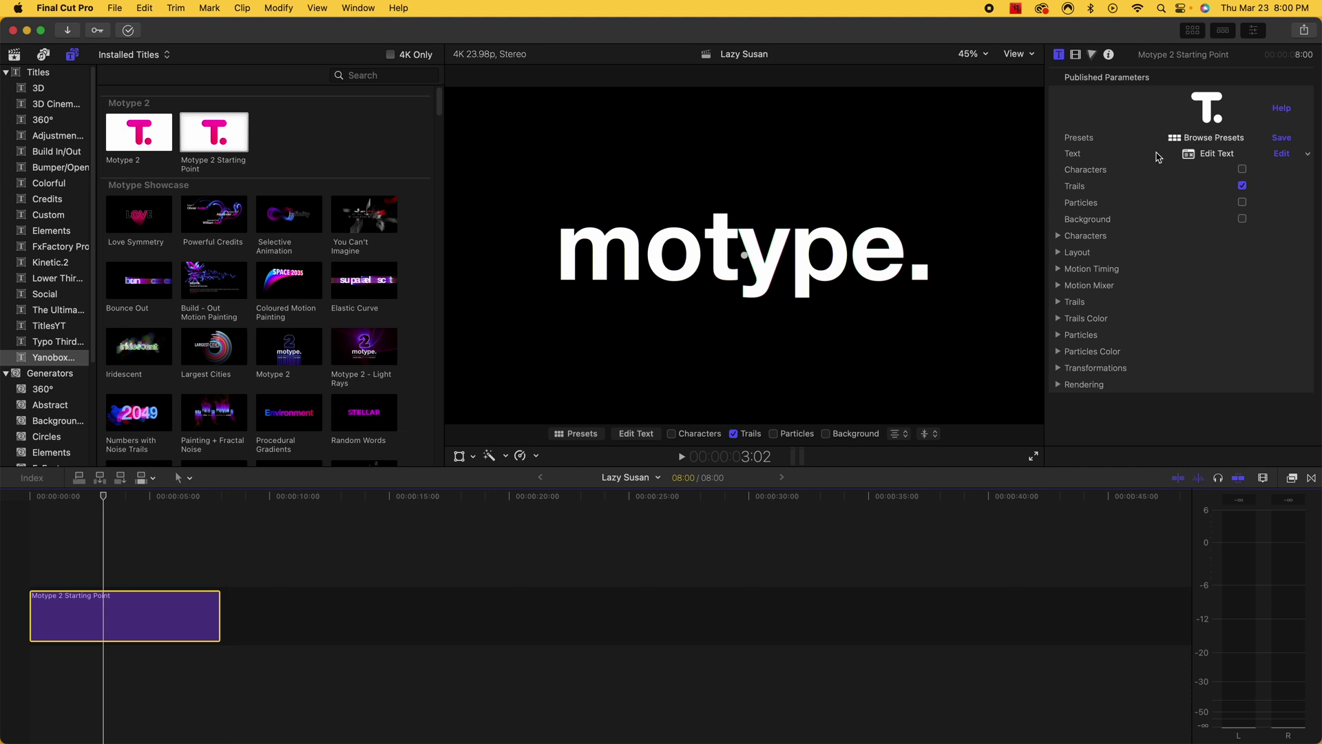
{"action": "left_click", "coordinate": [1249, 158]}
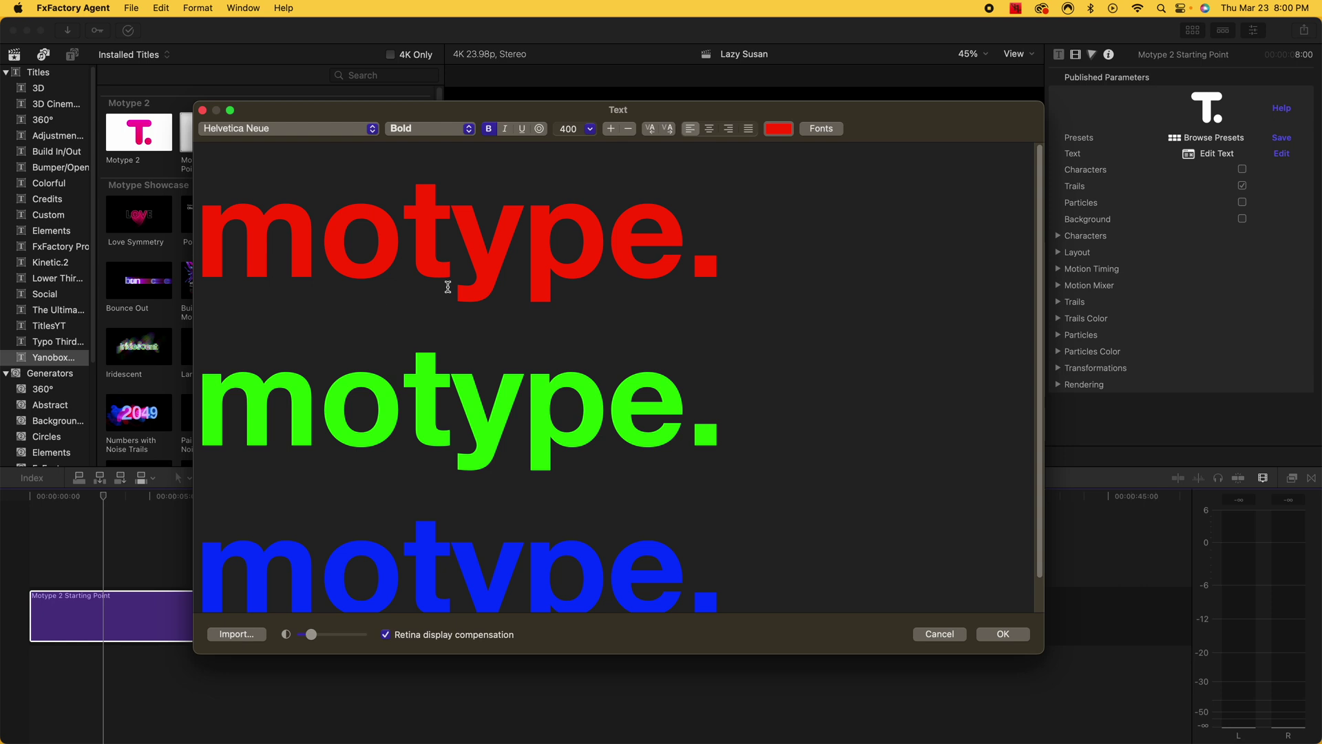
{"action": "left_click_drag", "start_coordinate": [687, 241], "coordinate": [45, 195]}
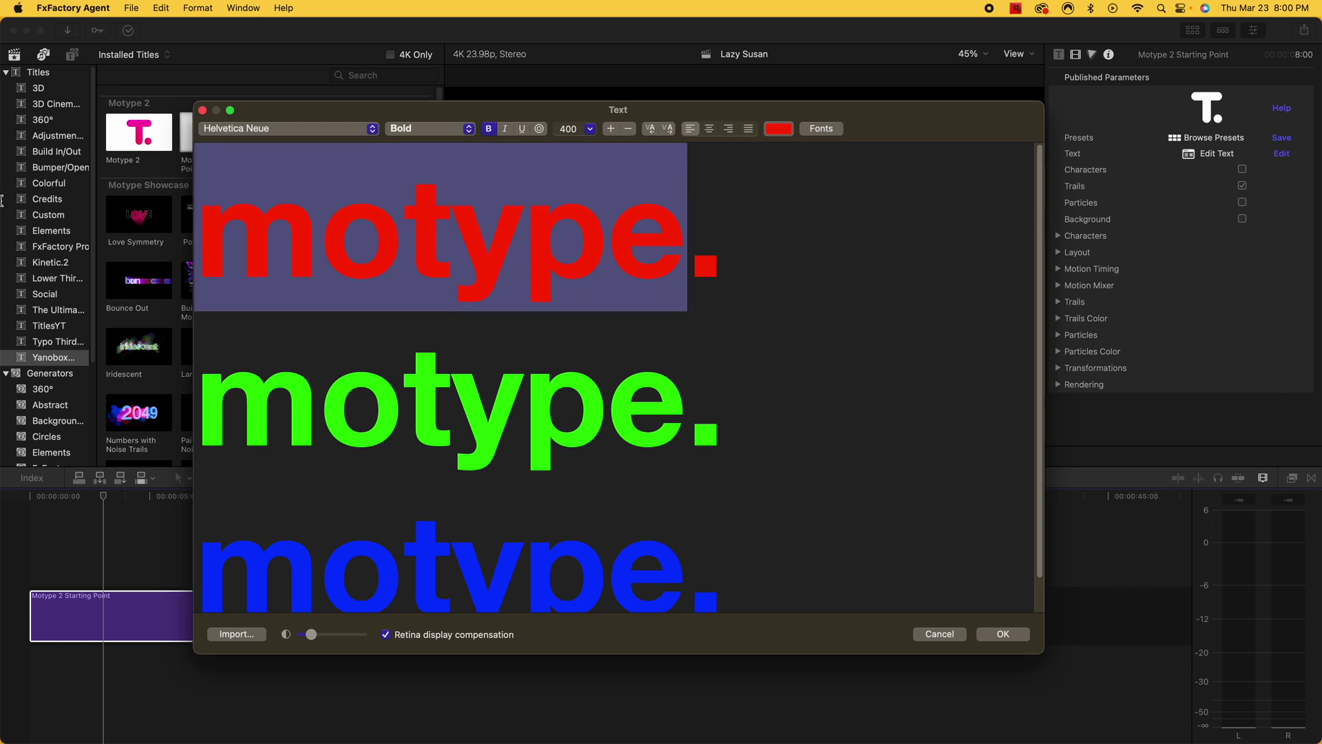
{"action": "type", "text": "1990s."}
{"action": "left_click", "coordinate": [293, 132]}
{"action": "scroll", "coordinate": [286, 457], "scroll_direction": "down", "scroll_amount": 15}
{"action": "scroll", "coordinate": [286, 458], "scroll_direction": "up", "scroll_amount": 20}
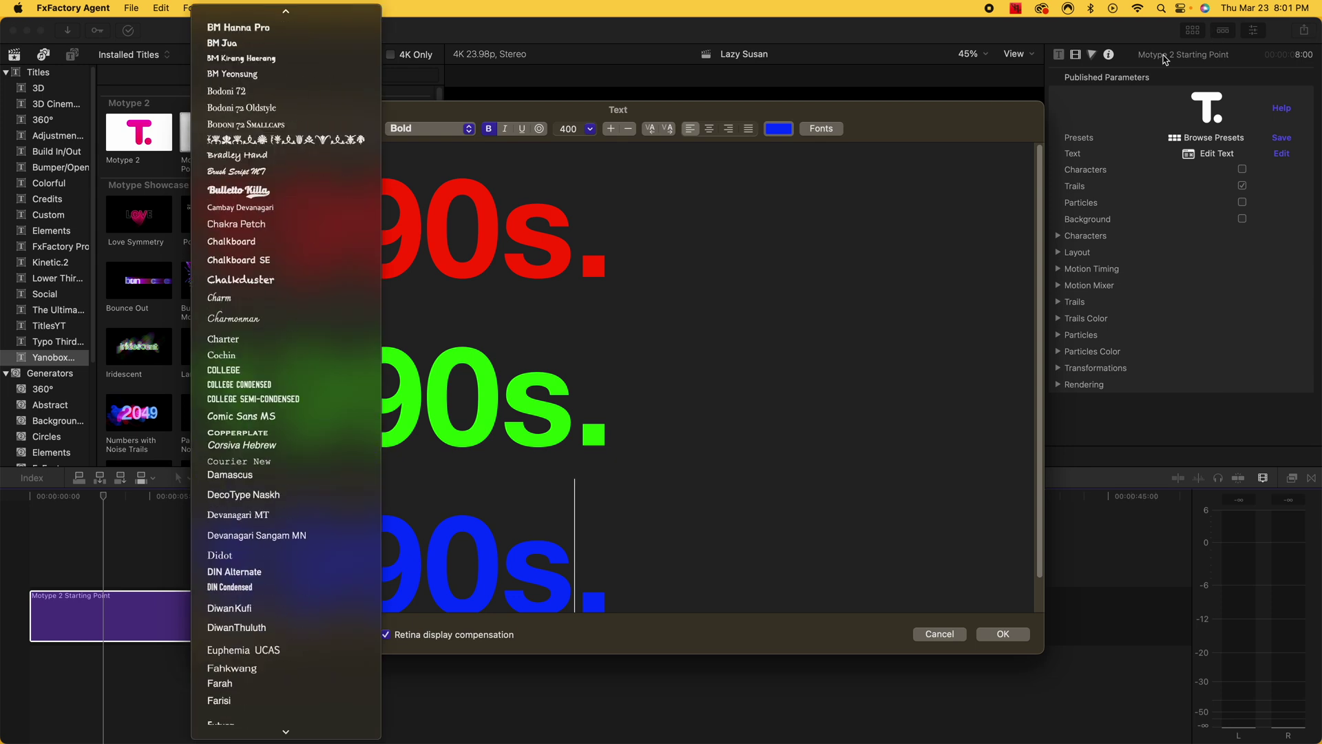
{"action": "left_click", "coordinate": [947, 107]}
{"action": "left_click", "coordinate": [1003, 634]}
Play the 1990s. title animation from the start of the timeline
{"action": "left_click", "coordinate": [103, 497]}
{"action": "left_click_drag", "start_coordinate": [103, 497], "coordinate": [3, 508]}
{"action": "key", "text": "space"}
{"action": "key", "text": "space"}
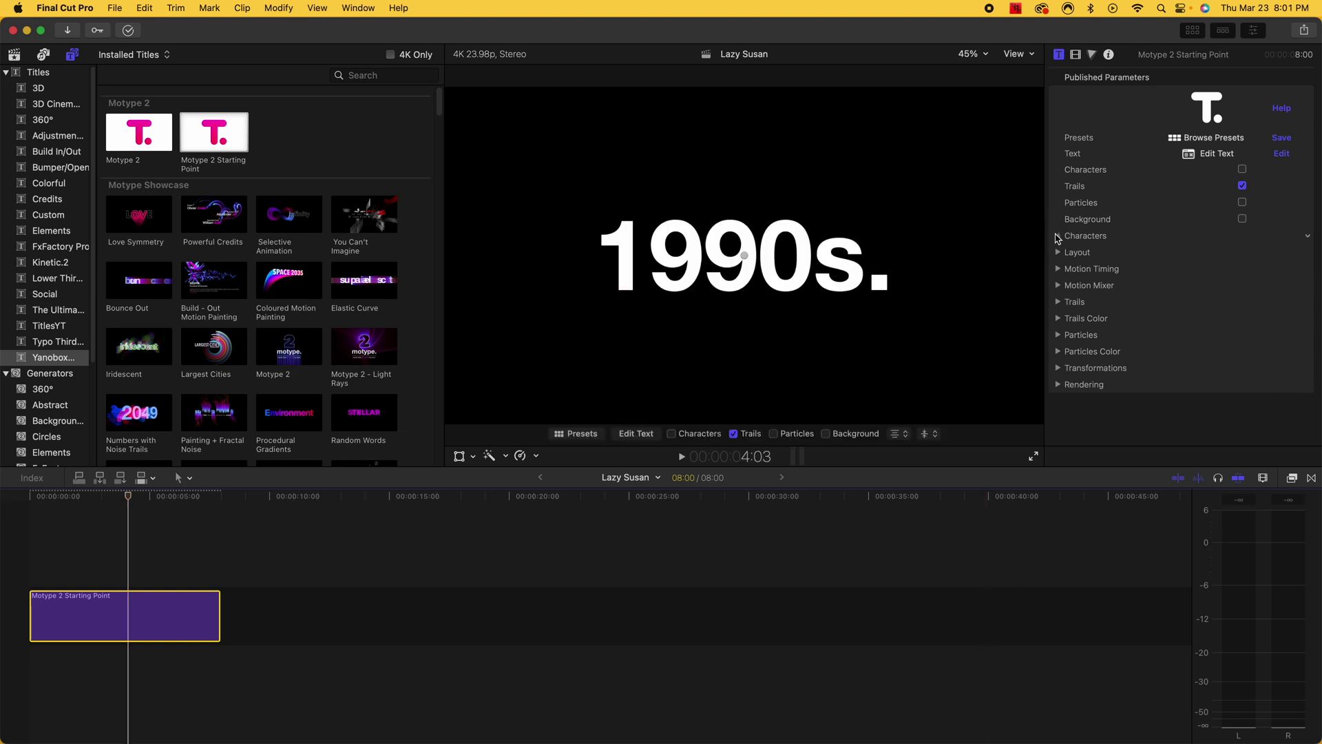
Set Font Scale to 1.09 and Line Spacing to 0.85, keeping the Free layout method
{"action": "left_click", "coordinate": [1058, 236]}
{"action": "mouse_move", "coordinate": [1178, 252]}
{"action": "left_mouse_down"}
{"action": "mouse_move", "coordinate": [1186, 270]}
{"action": "mouse_move", "coordinate": [1168, 276]}
{"action": "left_mouse_up"}
{"action": "left_click", "coordinate": [1059, 236]}
{"action": "left_click", "coordinate": [1058, 252]}
{"action": "left_click", "coordinate": [1147, 303]}
{"action": "mouse_move", "coordinate": [1140, 308]}
{"action": "left_mouse_down"}
{"action": "mouse_move", "coordinate": [1180, 308]}
{"action": "mouse_move", "coordinate": [1143, 313]}
{"action": "left_mouse_up"}
{"action": "left_click", "coordinate": [1227, 271]}
{"action": "left_click", "coordinate": [1245, 284]}
{"action": "left_click", "coordinate": [1227, 271]}
{"action": "left_click", "coordinate": [1229, 258]}
{"action": "left_click", "coordinate": [1059, 253]}
Play the title from the start and preview the Build - Out Motion Painting title
{"action": "key", "text": "Home"}
{"action": "key", "text": "space"}
{"action": "left_click", "coordinate": [190, 279]}
{"action": "key", "text": "Home"}
{"action": "key", "text": "space"}
{"action": "key", "text": "space"}
Shorten the Motion Timing per-character duration to 42 frames
{"action": "left_click", "coordinate": [1058, 269]}
{"action": "left_click_drag", "start_coordinate": [1162, 323], "coordinate": [1163, 328]}
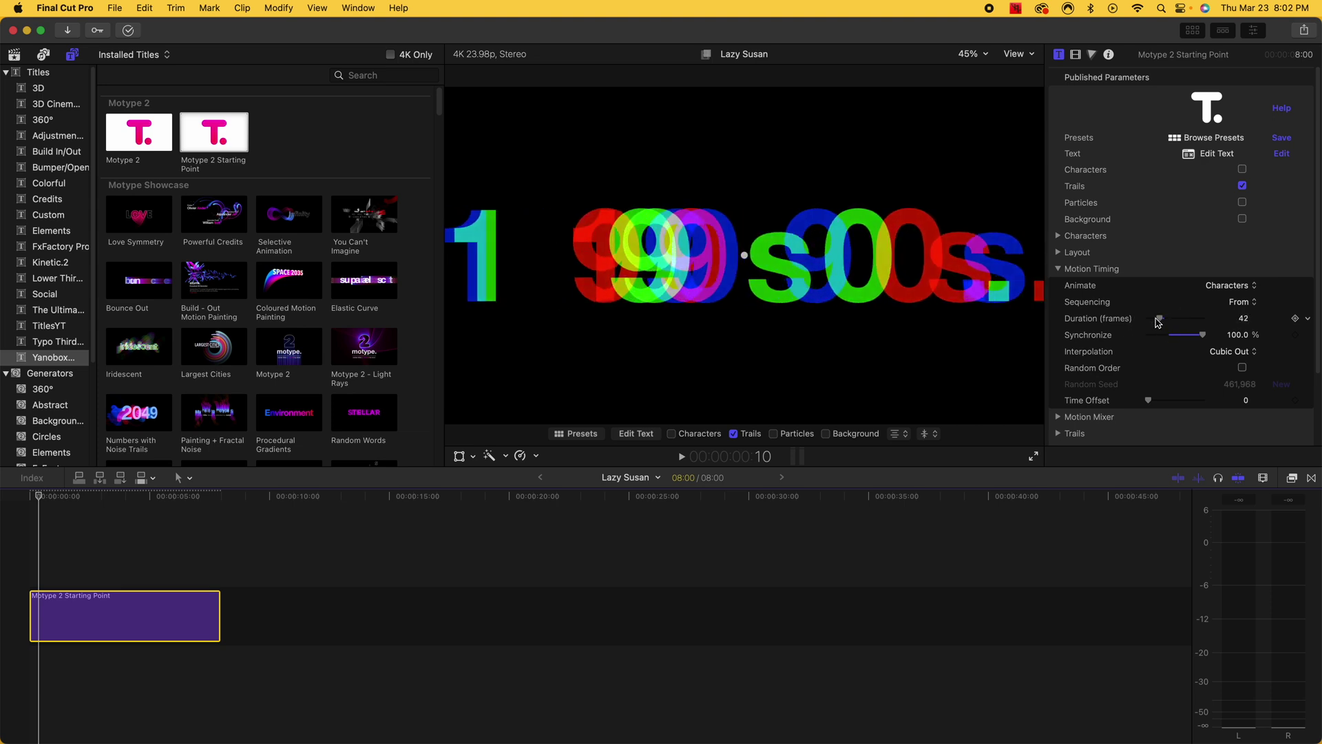
{"action": "left_click", "coordinate": [1059, 270]}
Place the Elastic Curve title right after the 1990s. title on the timeline
{"action": "left_click_drag", "start_coordinate": [355, 286], "coordinate": [339, 613]}
{"action": "left_click", "coordinate": [266, 531]}
{"action": "left_click", "coordinate": [310, 502]}
Open a Finder window, then play the sequence from the timeline start
{"action": "left_click", "coordinate": [148, 713]}
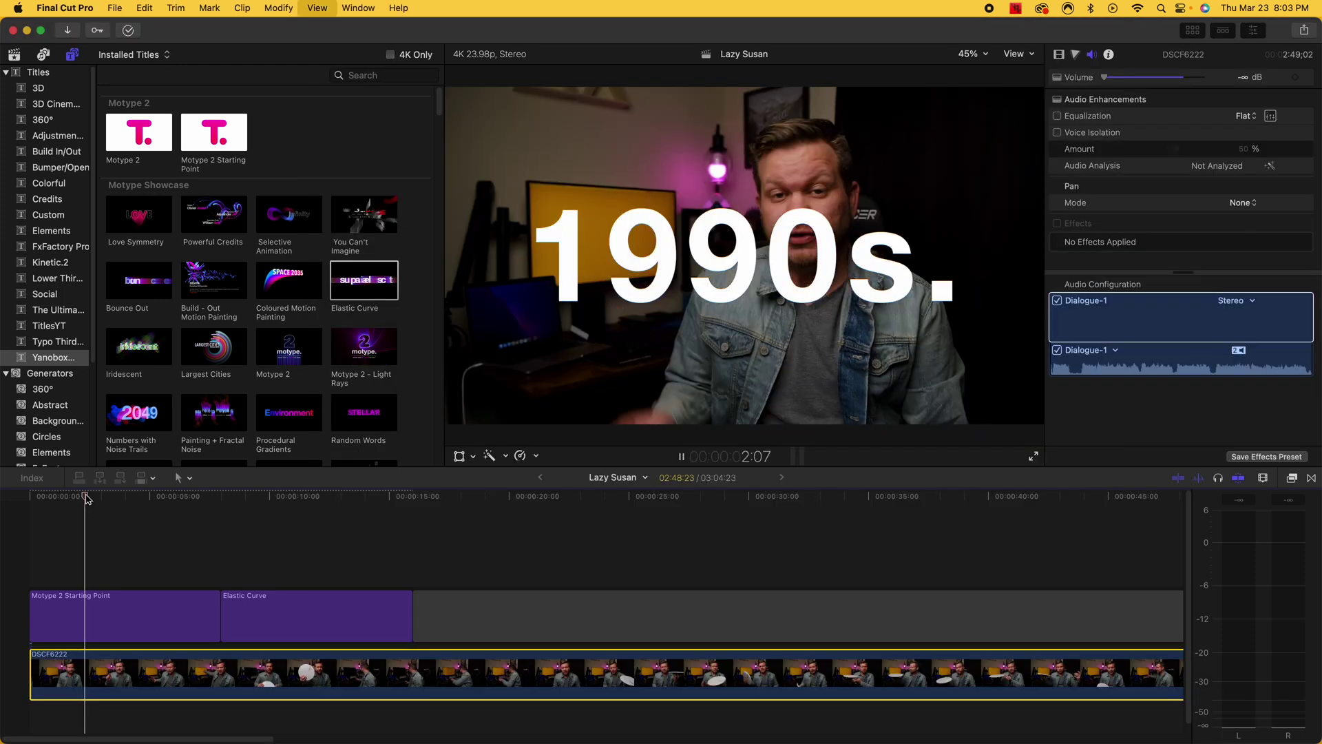
{"action": "left_click_drag", "start_coordinate": [104, 502], "coordinate": [4, 498]}
{"action": "key", "text": "space"}
{"action": "key", "text": "space"}
{"action": "scroll", "coordinate": [347, 318], "scroll_direction": "down", "scroll_amount": 5}
{"action": "scroll", "coordinate": [348, 317], "scroll_direction": "down", "scroll_amount": 1}
{"action": "scroll", "coordinate": [347, 318], "scroll_direction": "down", "scroll_amount": 3}
{"action": "scroll", "coordinate": [347, 318], "scroll_direction": "down", "scroll_amount": 15}
{"action": "scroll", "coordinate": [343, 321], "scroll_direction": "down", "scroll_amount": 10}
{"action": "scroll", "coordinate": [347, 330], "scroll_direction": "down", "scroll_amount": 9}
{"action": "scroll", "coordinate": [343, 323], "scroll_direction": "down", "scroll_amount": 4}
{"action": "scroll", "coordinate": [336, 332], "scroll_direction": "down", "scroll_amount": 2}
{"action": "scroll", "coordinate": [335, 330], "scroll_direction": "down", "scroll_amount": 4}
{"action": "scroll", "coordinate": [336, 329], "scroll_direction": "down", "scroll_amount": 2}
{"action": "scroll", "coordinate": [242, 314], "scroll_direction": "down", "scroll_amount": 3}
{"action": "scroll", "coordinate": [262, 282], "scroll_direction": "down", "scroll_amount": 4}
{"action": "scroll", "coordinate": [278, 252], "scroll_direction": "down", "scroll_amount": 4}
{"action": "scroll", "coordinate": [276, 254], "scroll_direction": "down", "scroll_amount": 4}
{"action": "scroll", "coordinate": [289, 256], "scroll_direction": "down", "scroll_amount": 6}
{"action": "scroll", "coordinate": [316, 249], "scroll_direction": "down", "scroll_amount": 2}
{"action": "scroll", "coordinate": [317, 249], "scroll_direction": "down", "scroll_amount": 3}
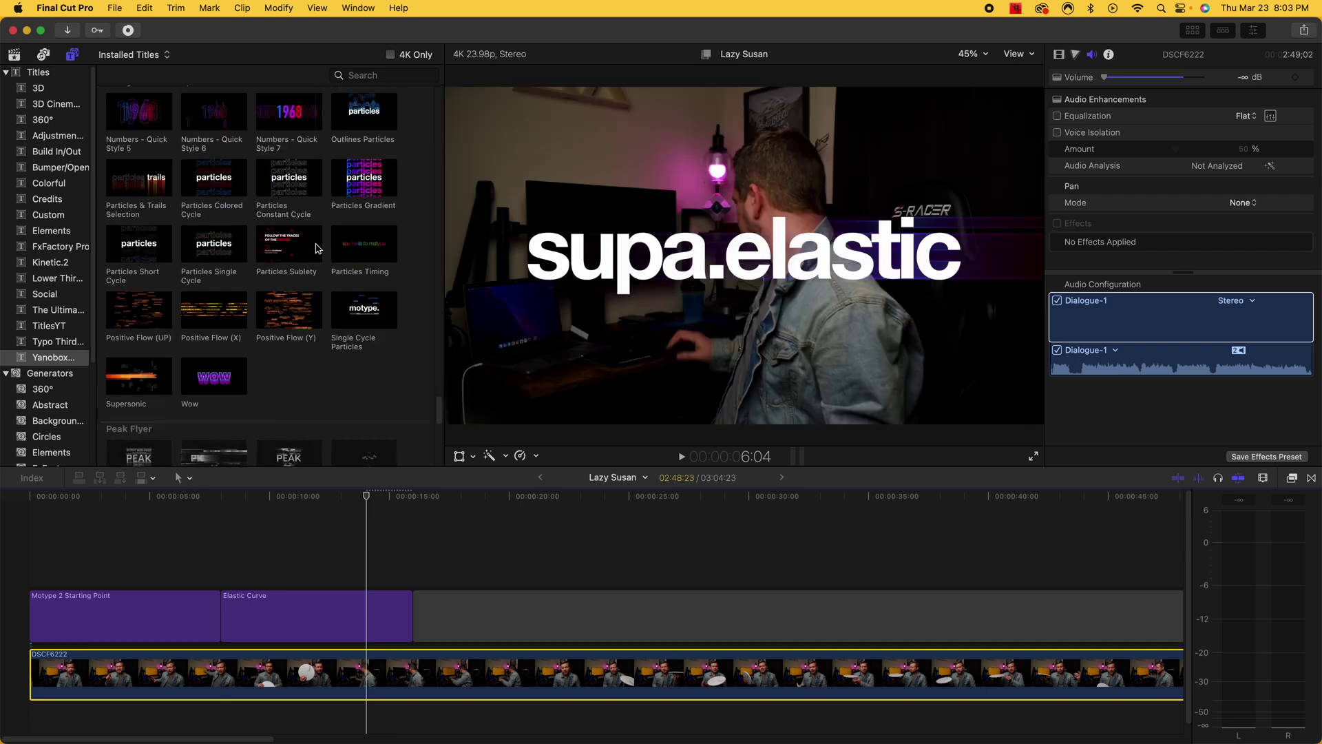